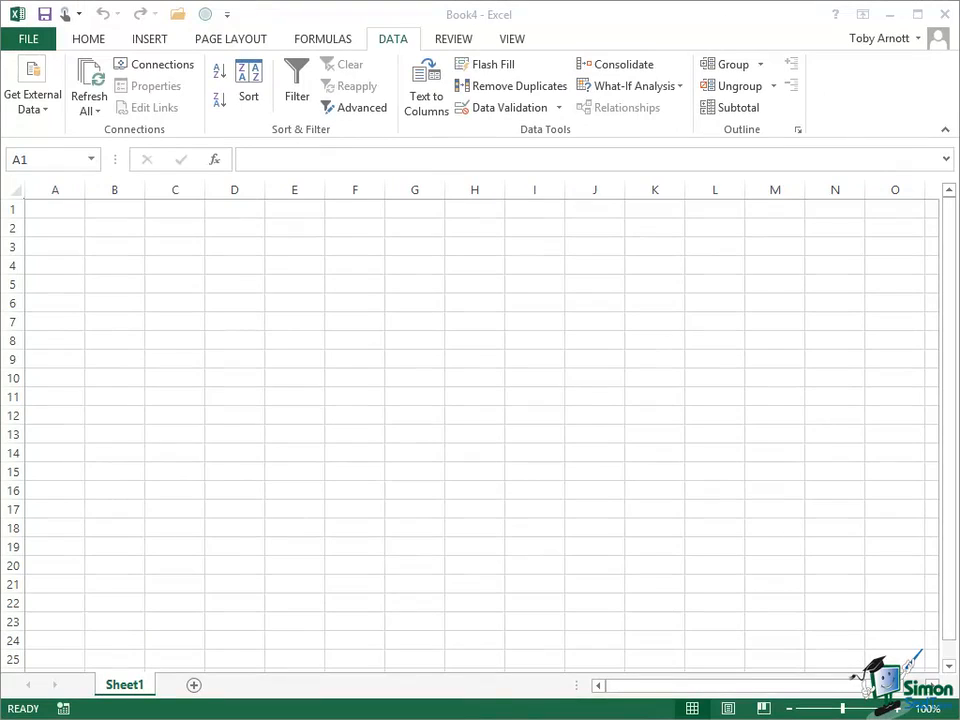
Start a new web query to import data from a webpage.
click(38, 100)
click(38, 100)
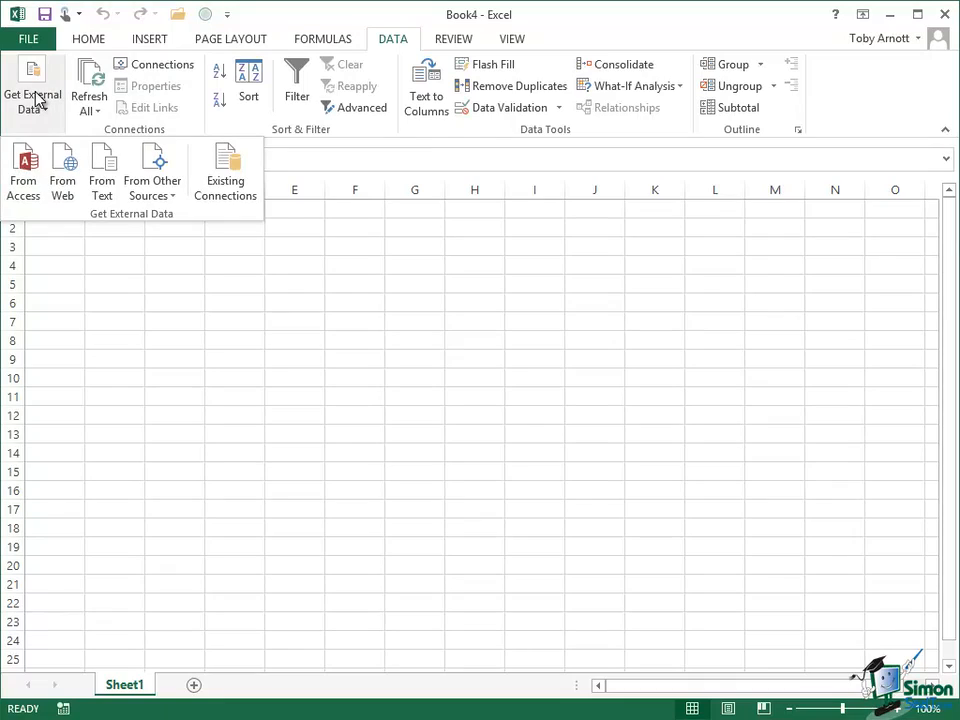
click(66, 172)
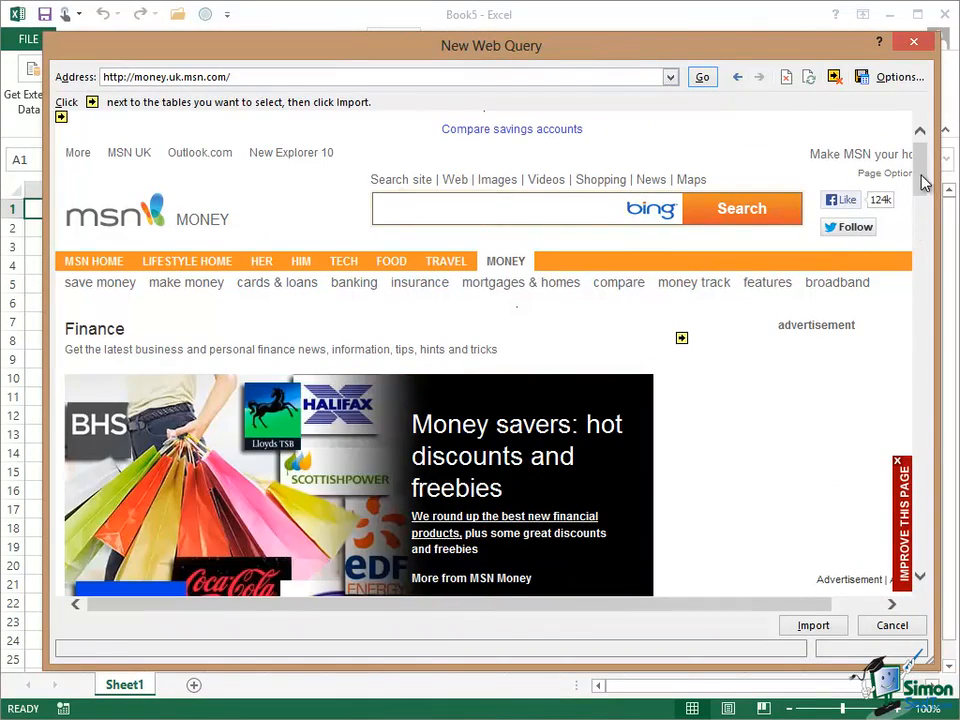
Navigate the web query to the MSN Money stock quotes page via the site map.
drag(922, 165, 940, 600)
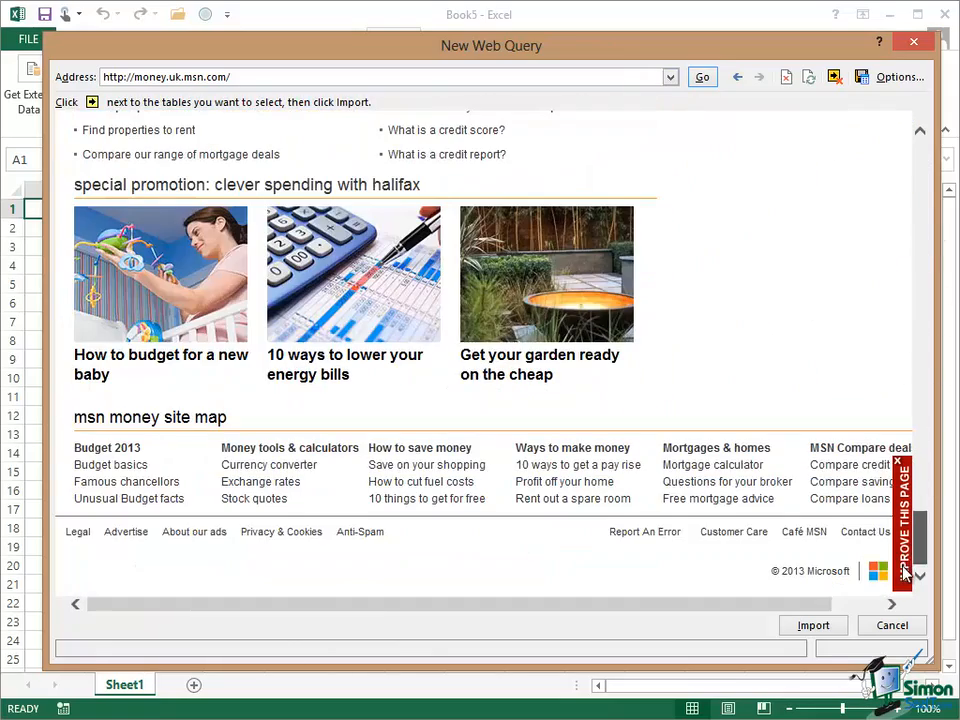
click(254, 498)
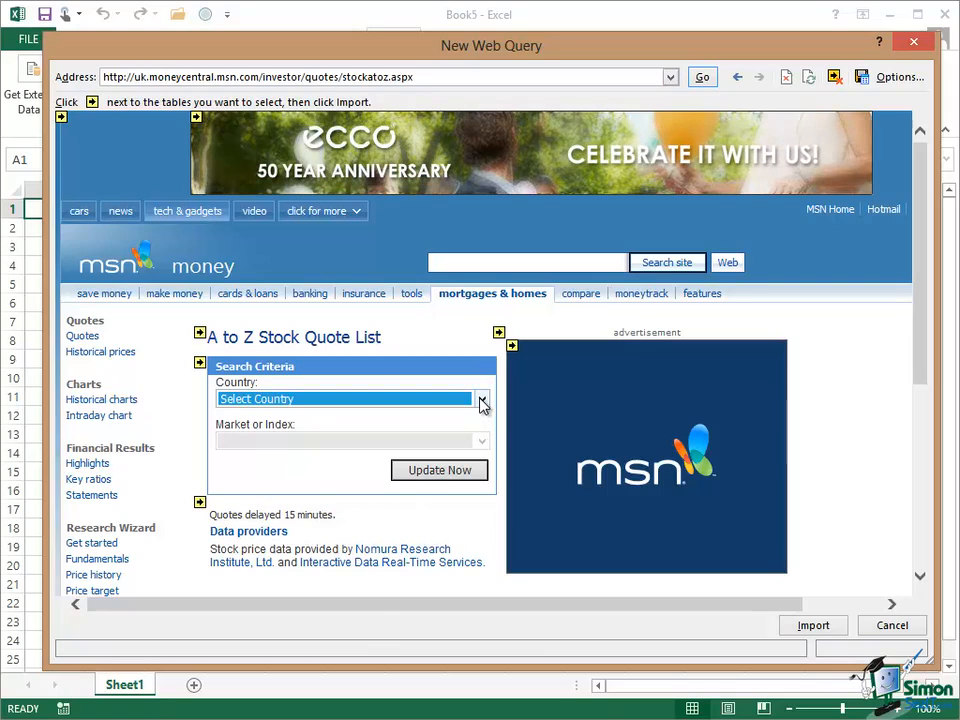
Set the A to Z Stock Quote List country to UK.
click(482, 399)
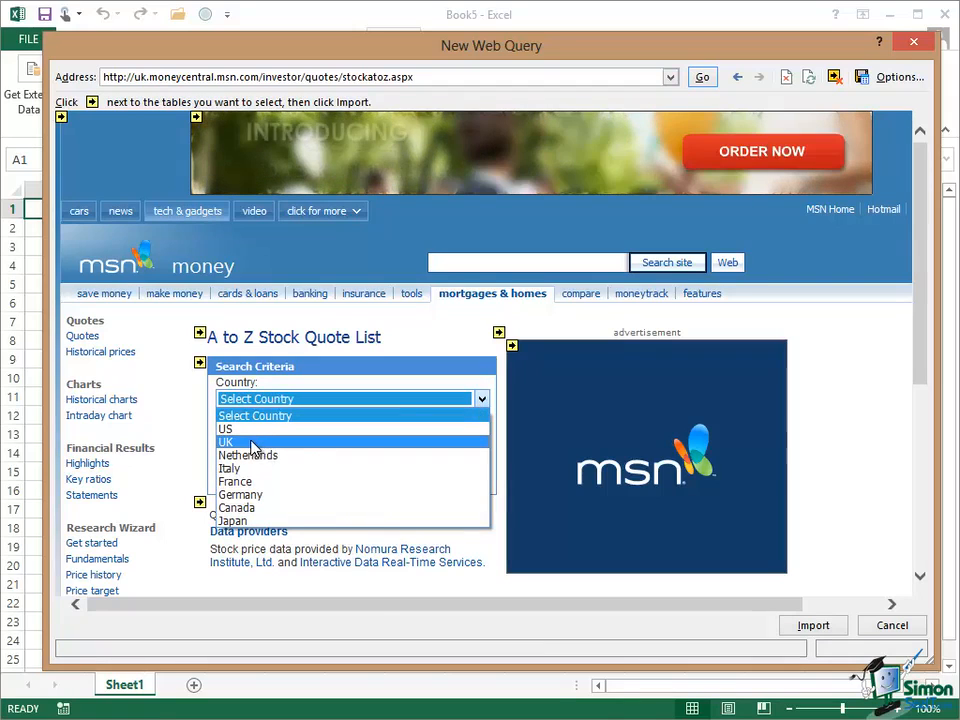
click(253, 441)
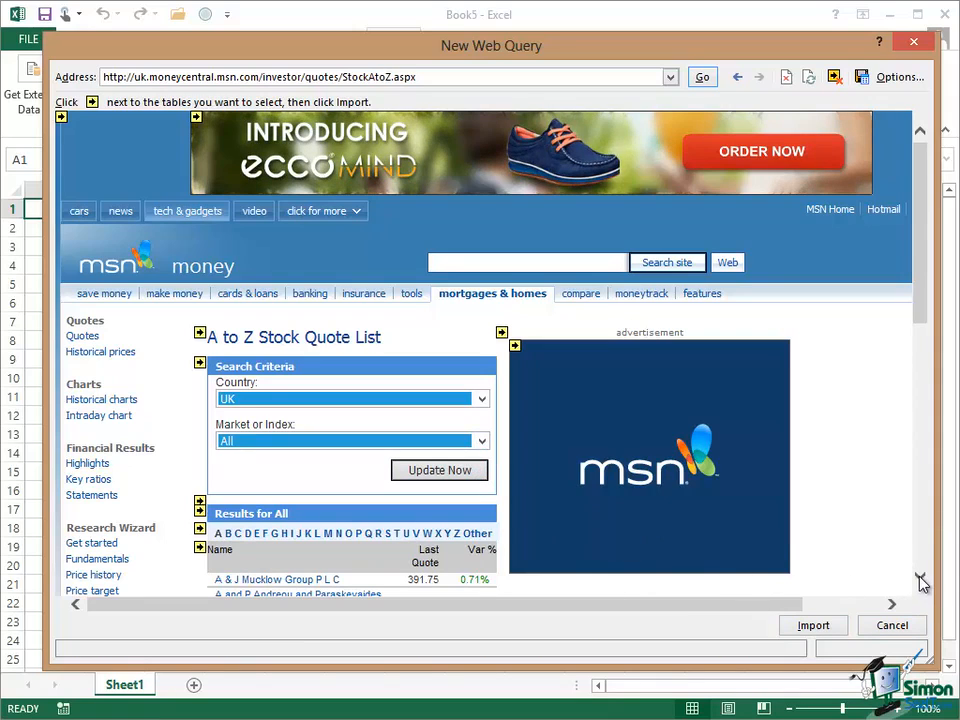
Open the quote page for A.G.Barr PLC from the results list.
drag(920, 578, 922, 584)
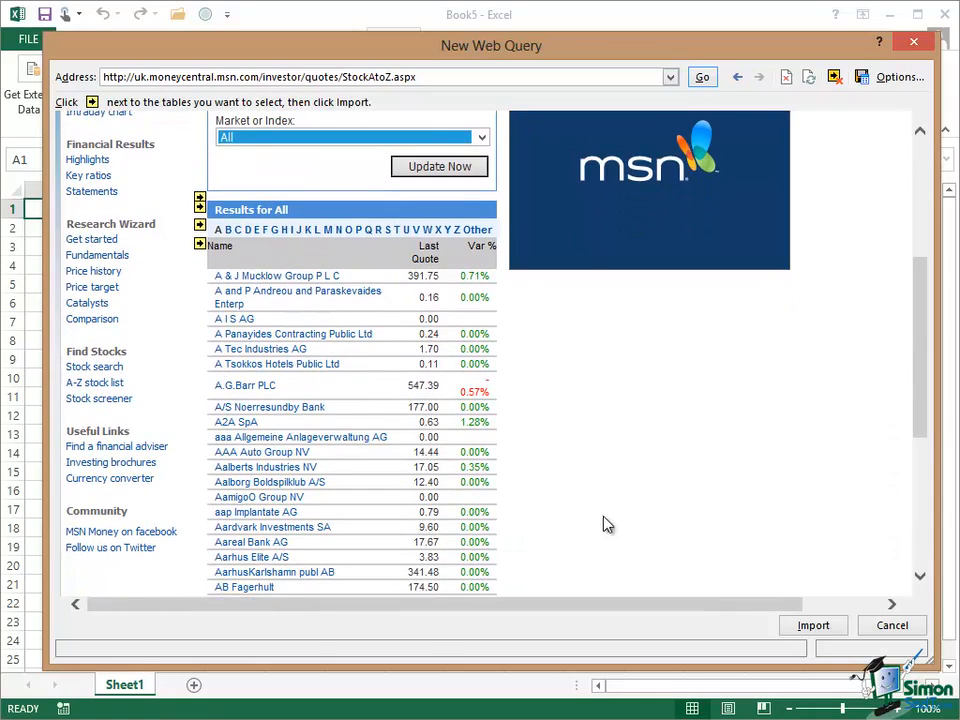
click(266, 389)
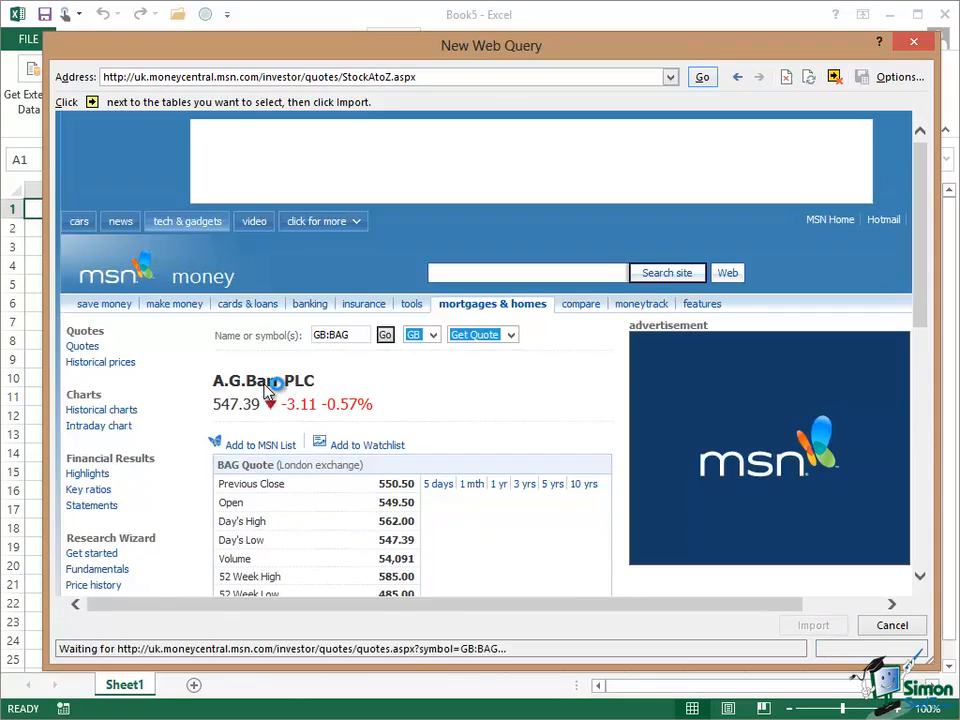
Select the BAG Quote table on the page for import.
click(921, 578)
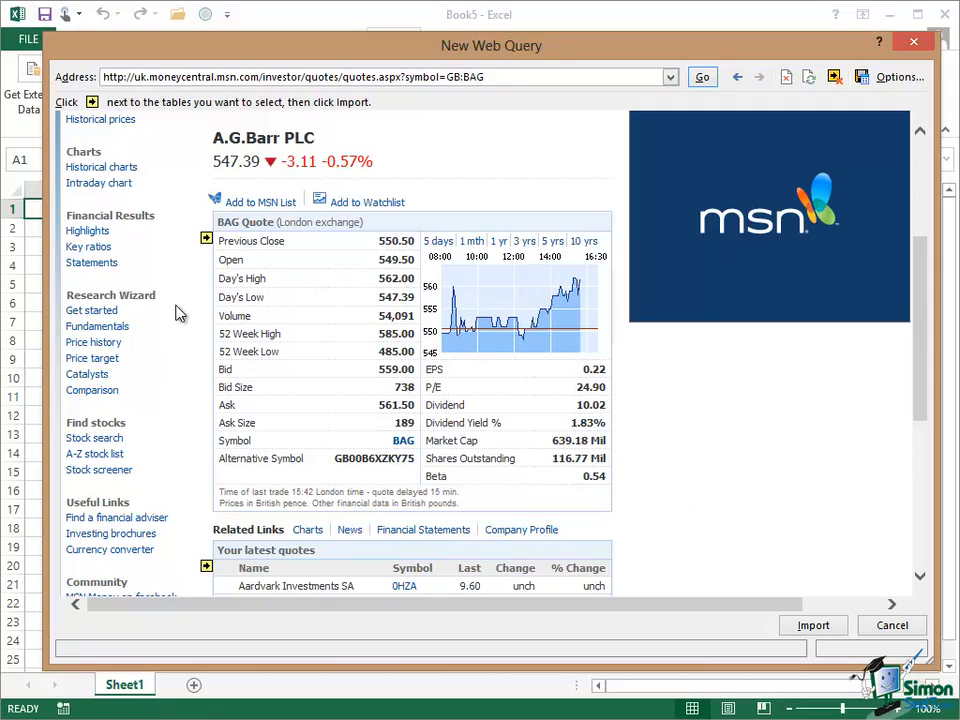
click(206, 239)
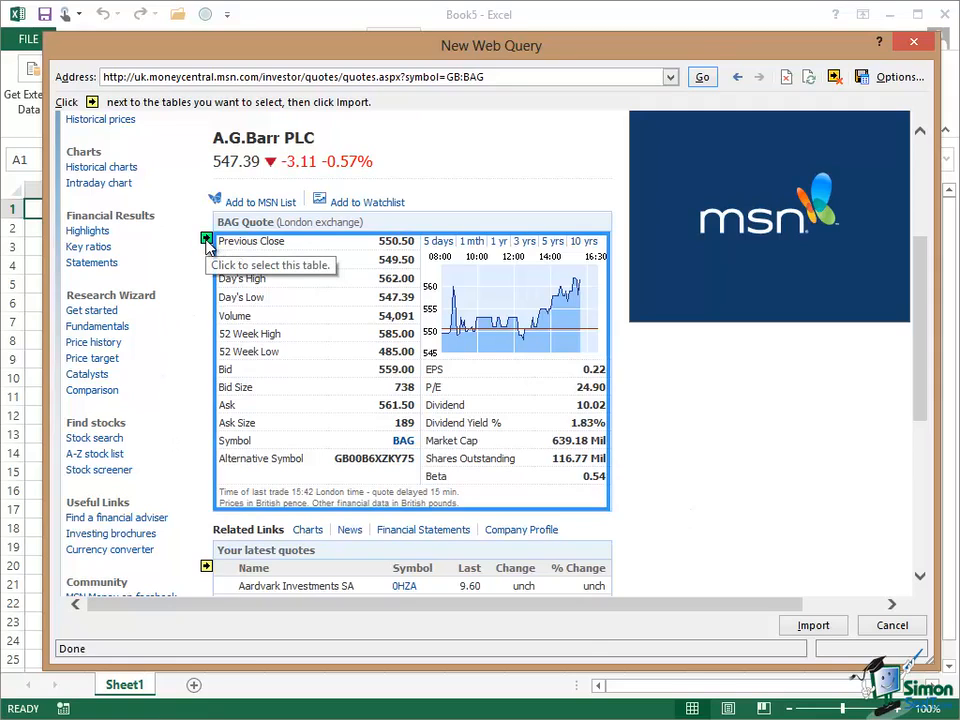
click(206, 240)
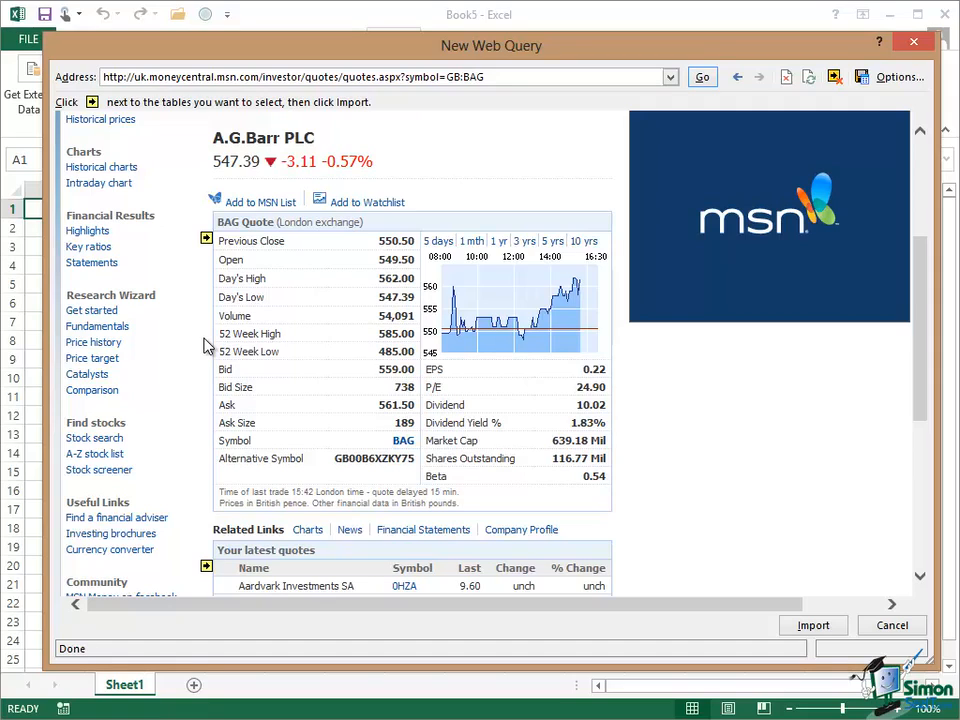
click(206, 240)
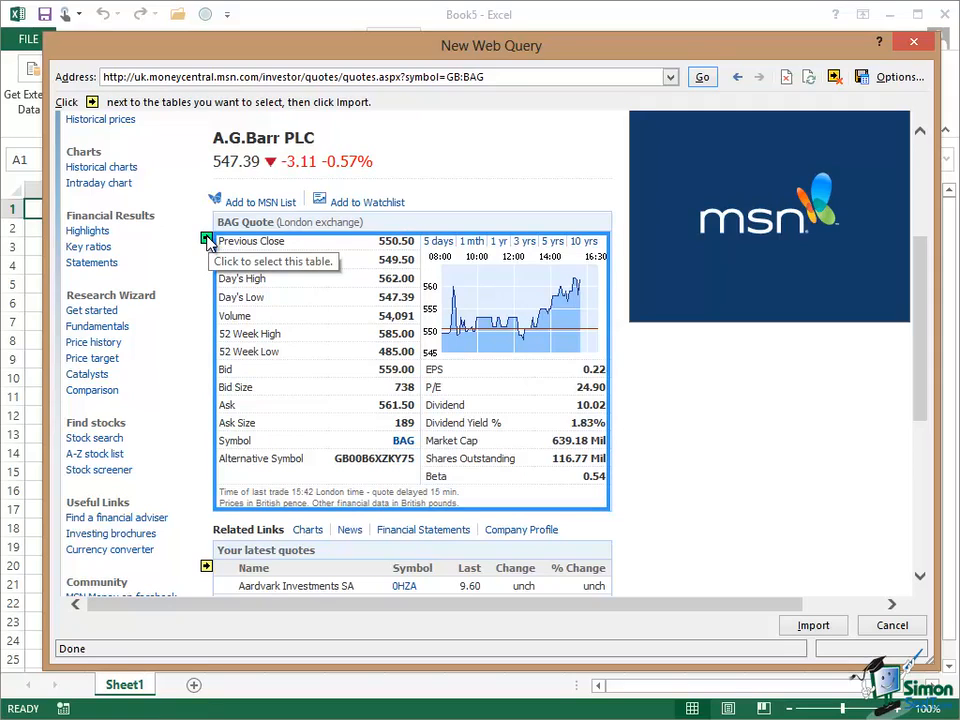
click(207, 241)
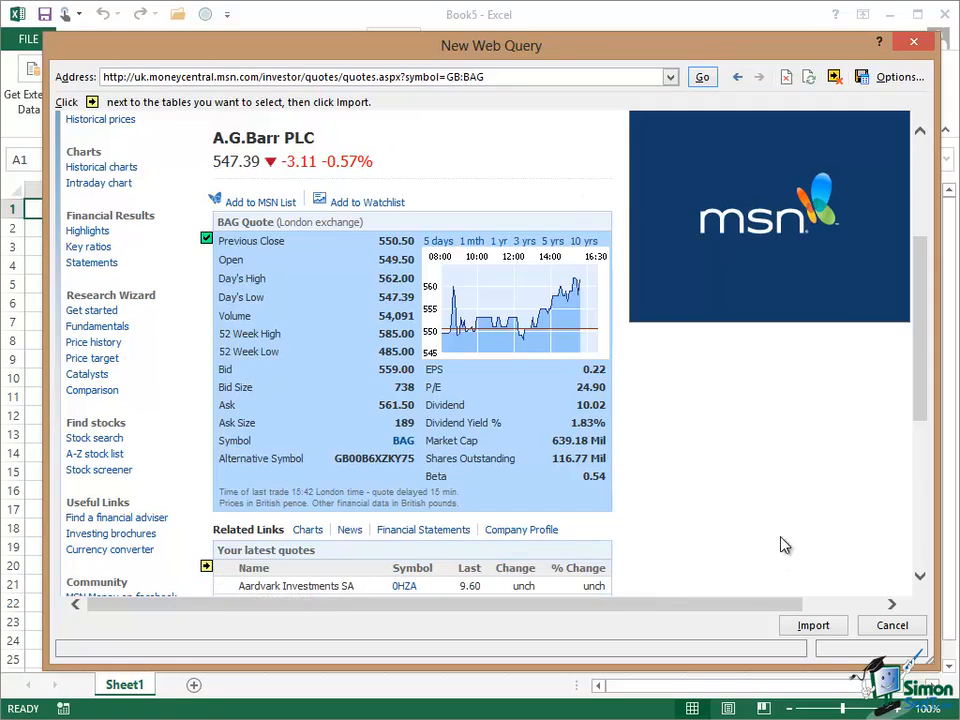
Import the selected table into the existing worksheet at cell $A$1.
click(812, 627)
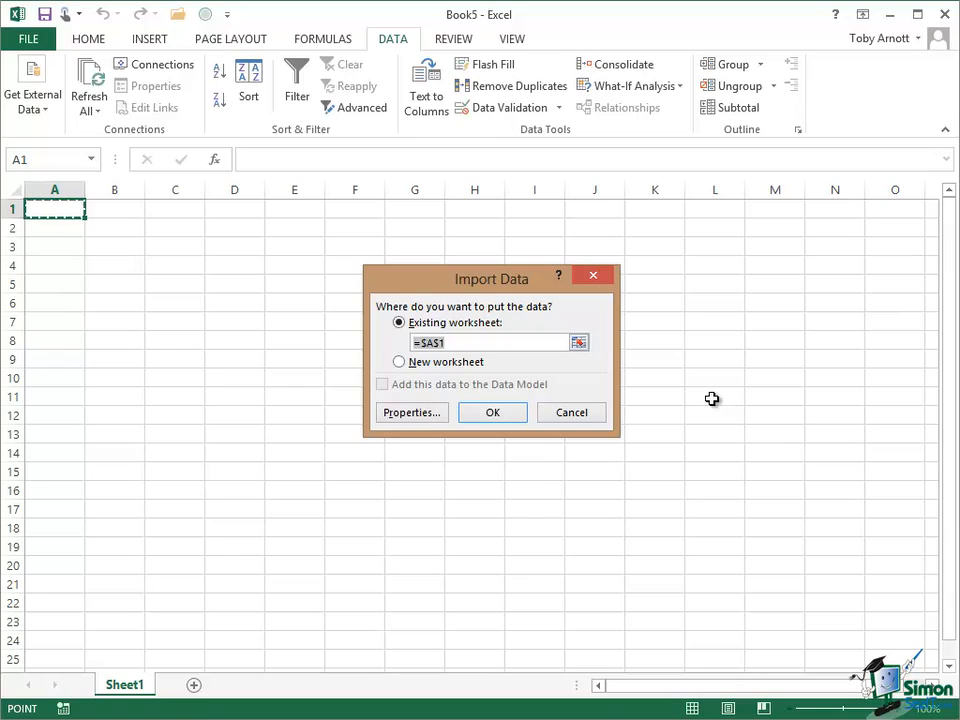
click(491, 416)
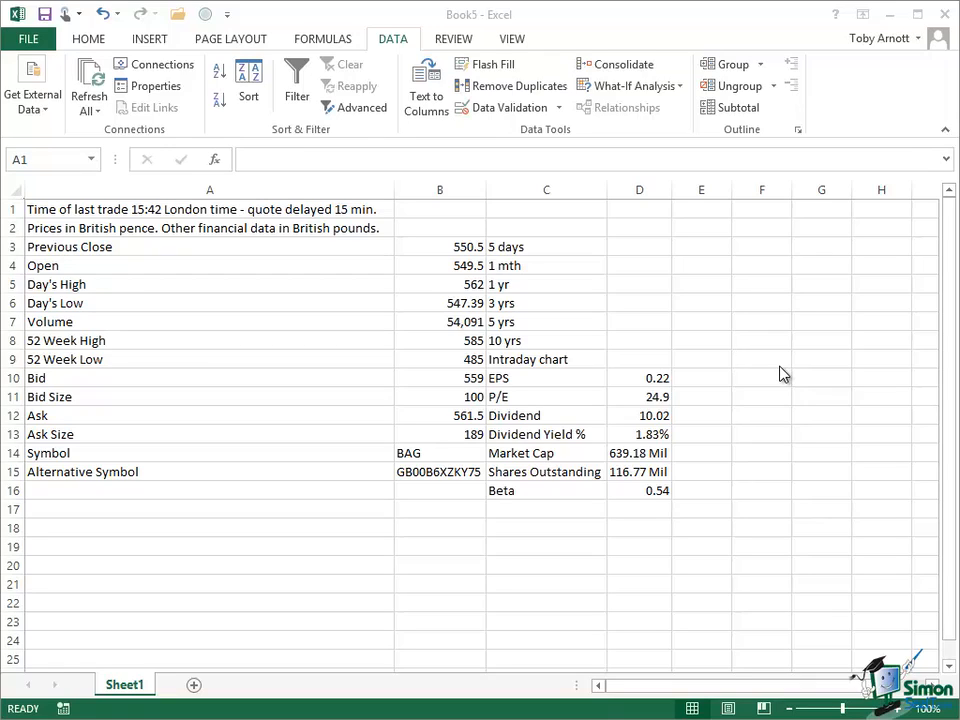
Open the external data range properties and enable refreshing every 10 minutes.
click(201, 214)
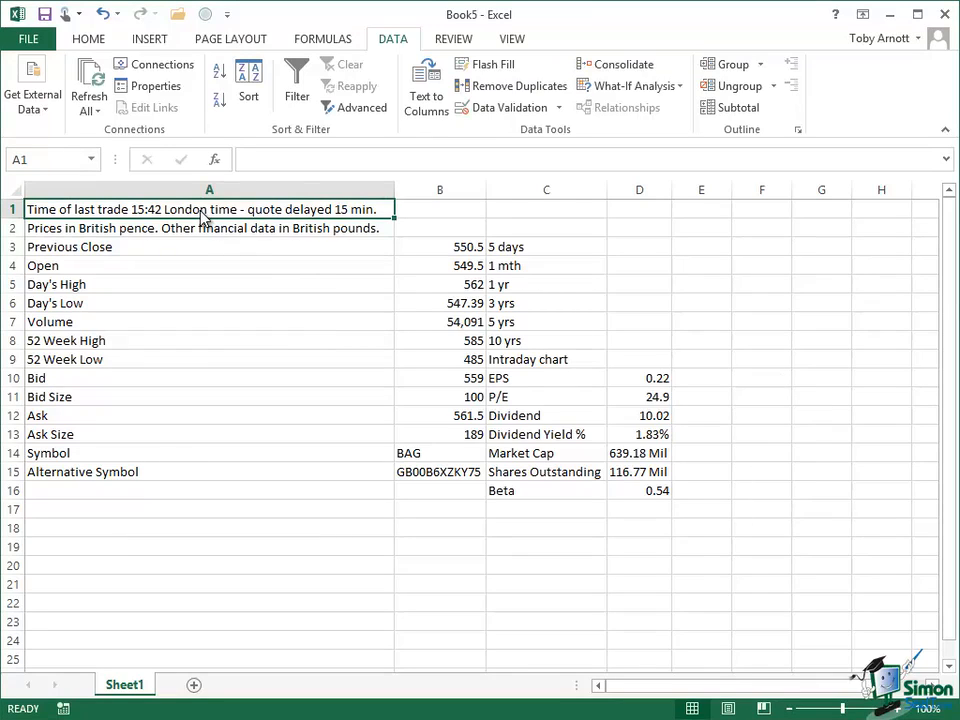
click(155, 90)
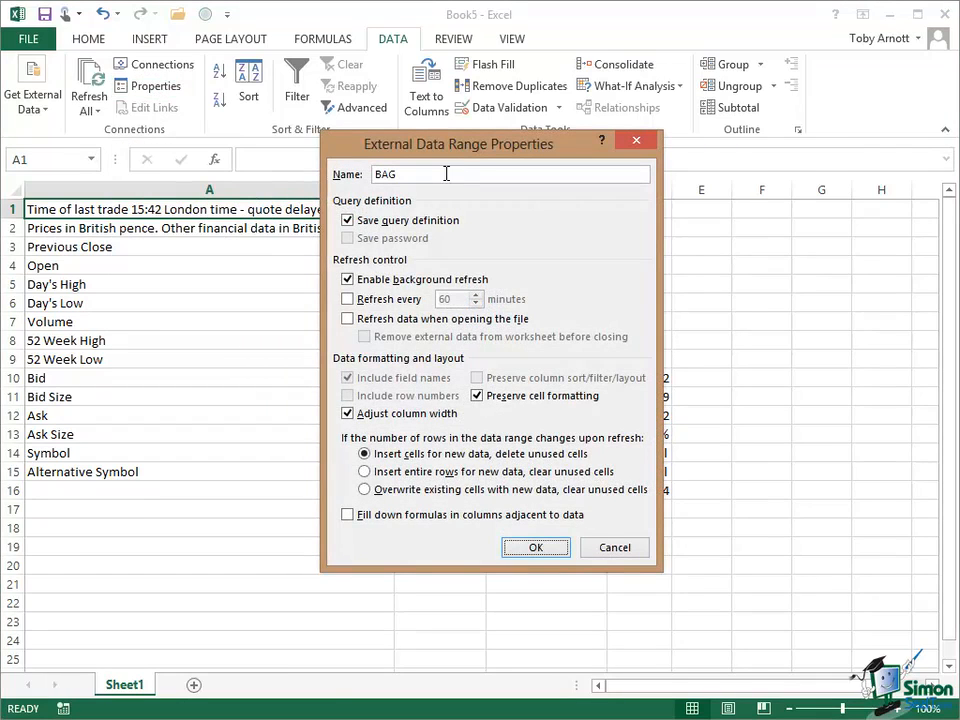
drag(434, 152, 672, 138)
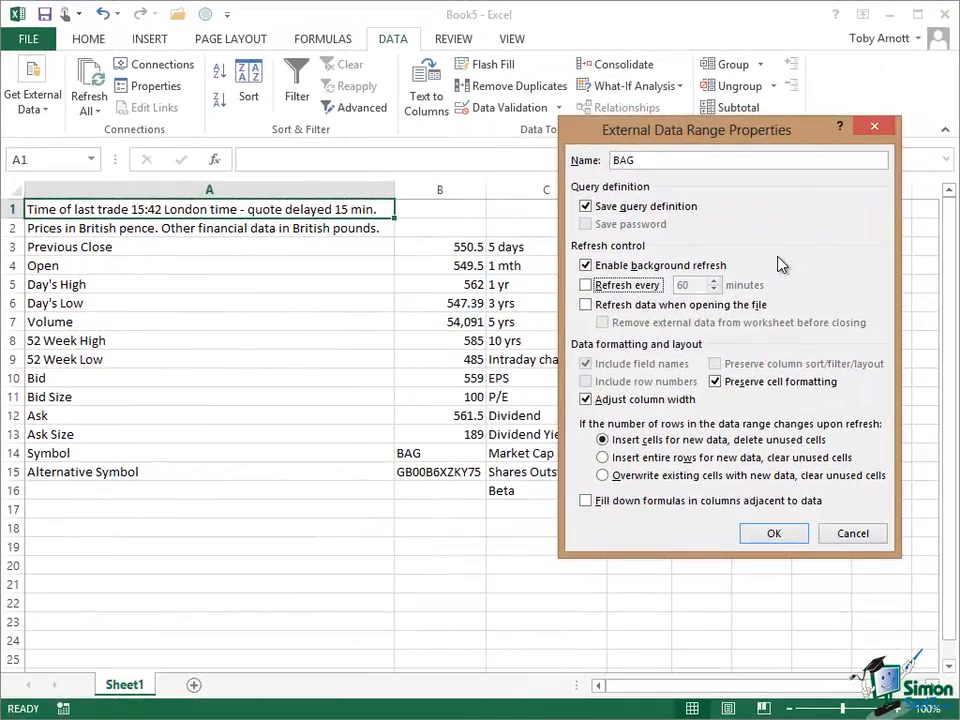
click(586, 286)
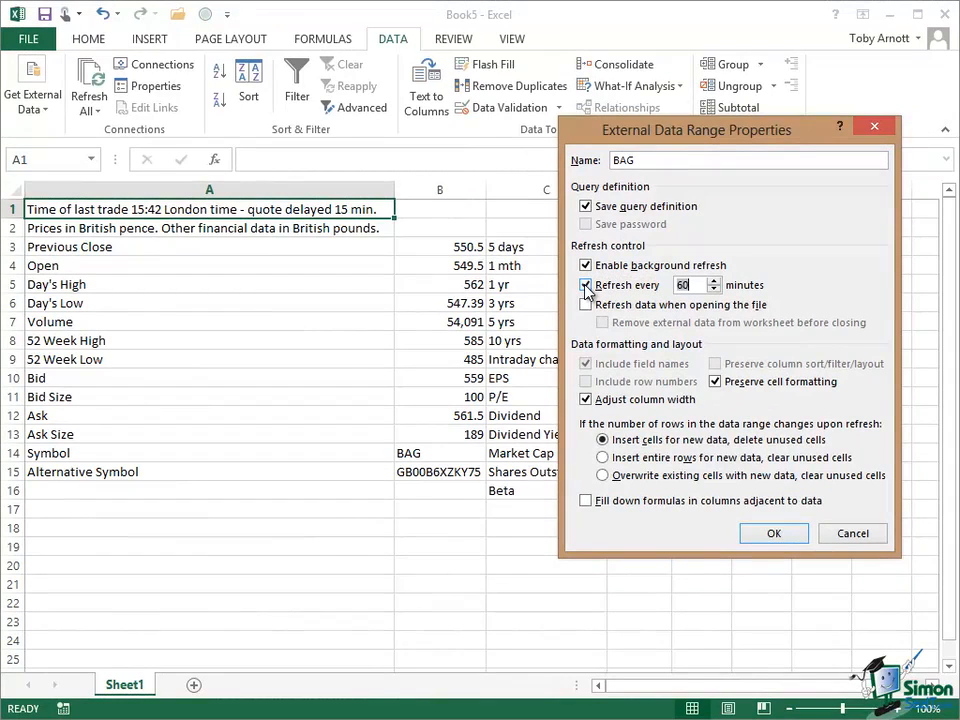
click(714, 290)
click(714, 290)
click(714, 290)
click(714, 290)
click(714, 290)
click(714, 290)
click(714, 290)
click(714, 290)
click(714, 290)
click(714, 290)
click(714, 290)
click(714, 290)
click(714, 289)
click(714, 289)
click(714, 289)
click(714, 289)
click(714, 289)
click(714, 289)
click(714, 289)
click(714, 289)
click(714, 289)
click(714, 289)
click(714, 289)
click(714, 289)
click(714, 289)
click(714, 289)
click(714, 289)
click(714, 289)
click(714, 289)
Enable refreshing data when opening the file and confirm the data range properties.
click(587, 306)
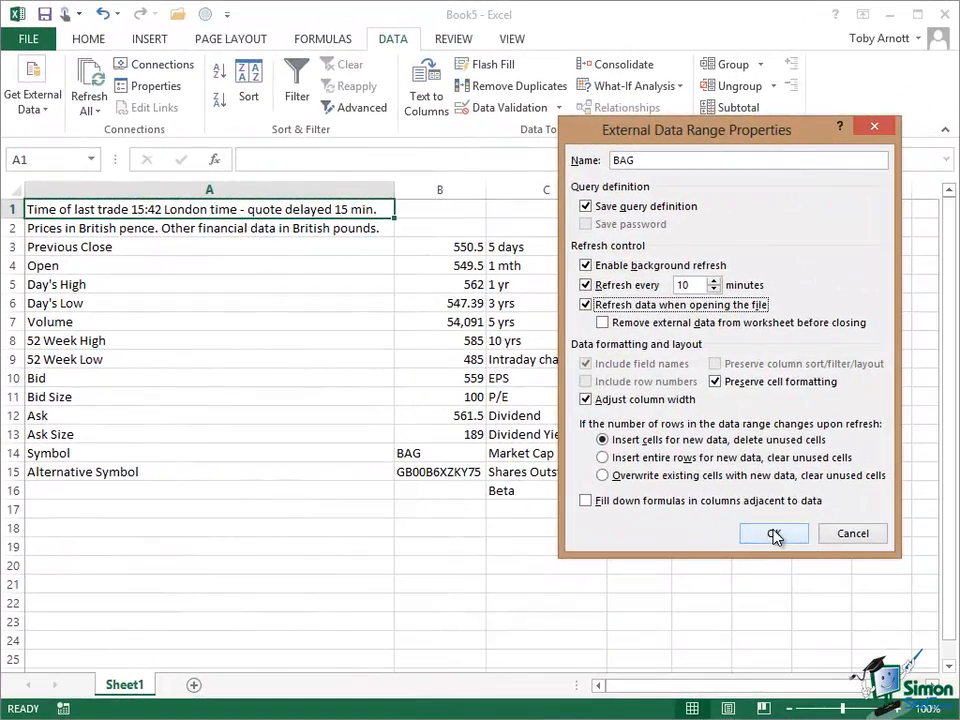
click(773, 534)
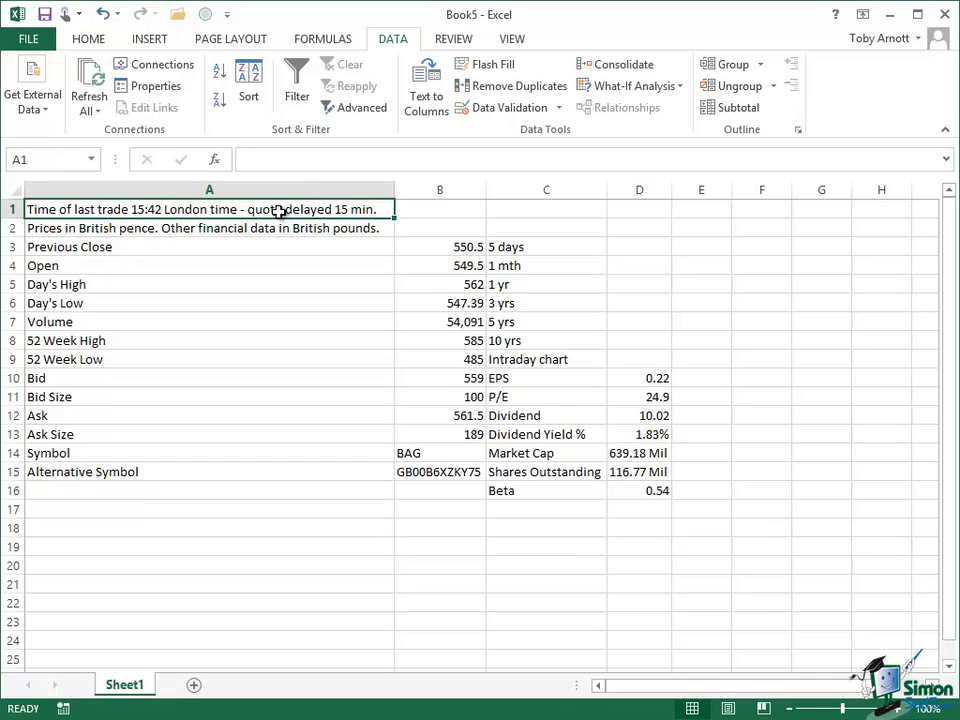
Refresh the imported query data from cell A1.
click(97, 112)
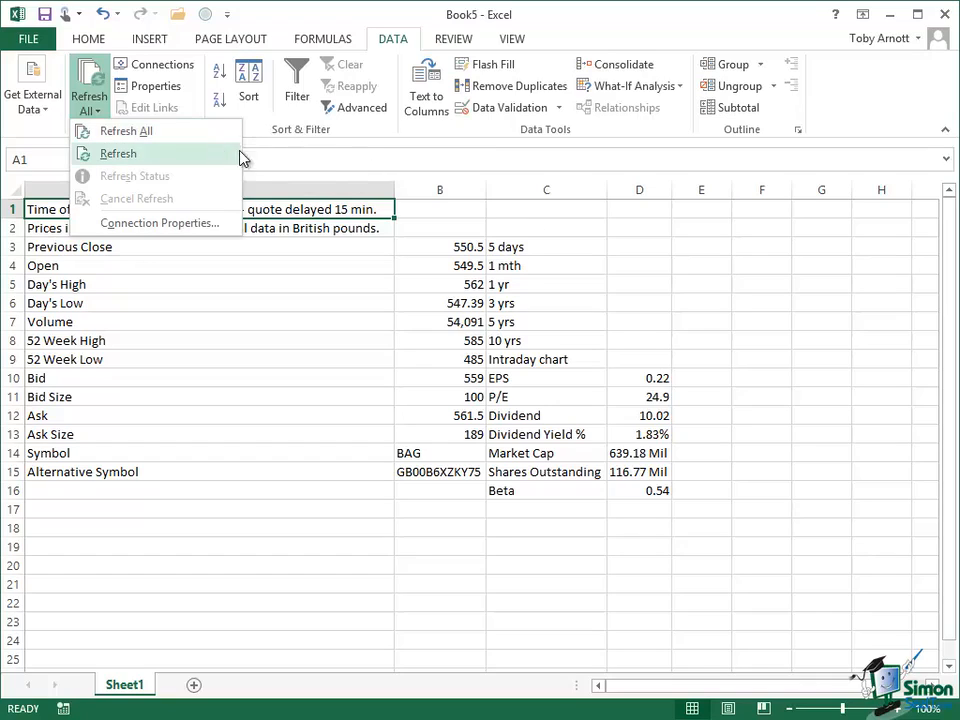
click(596, 209)
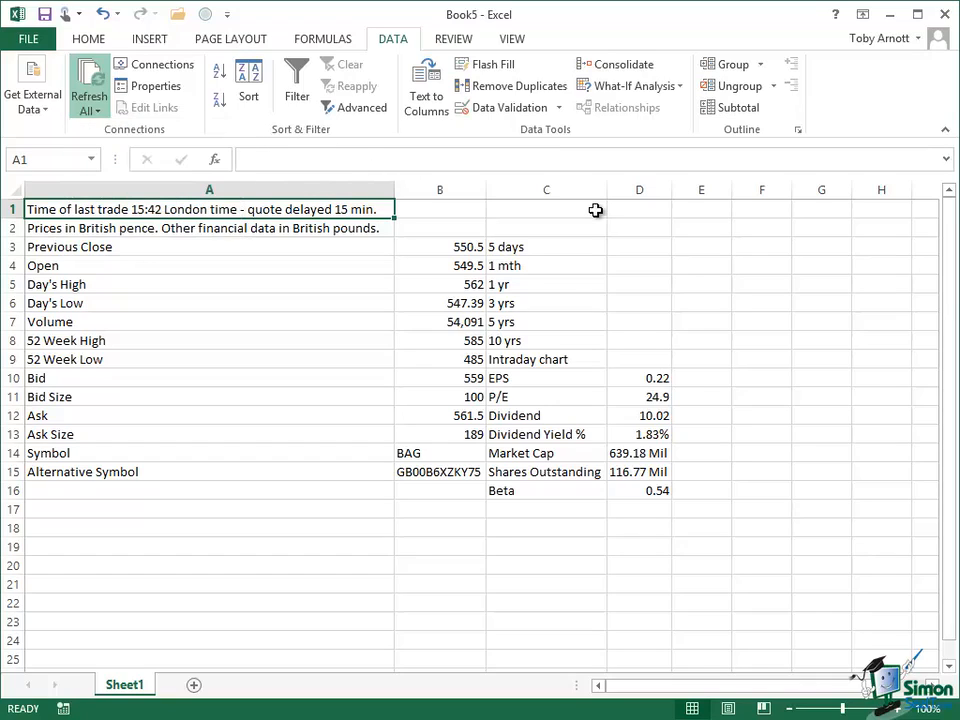
click(242, 210)
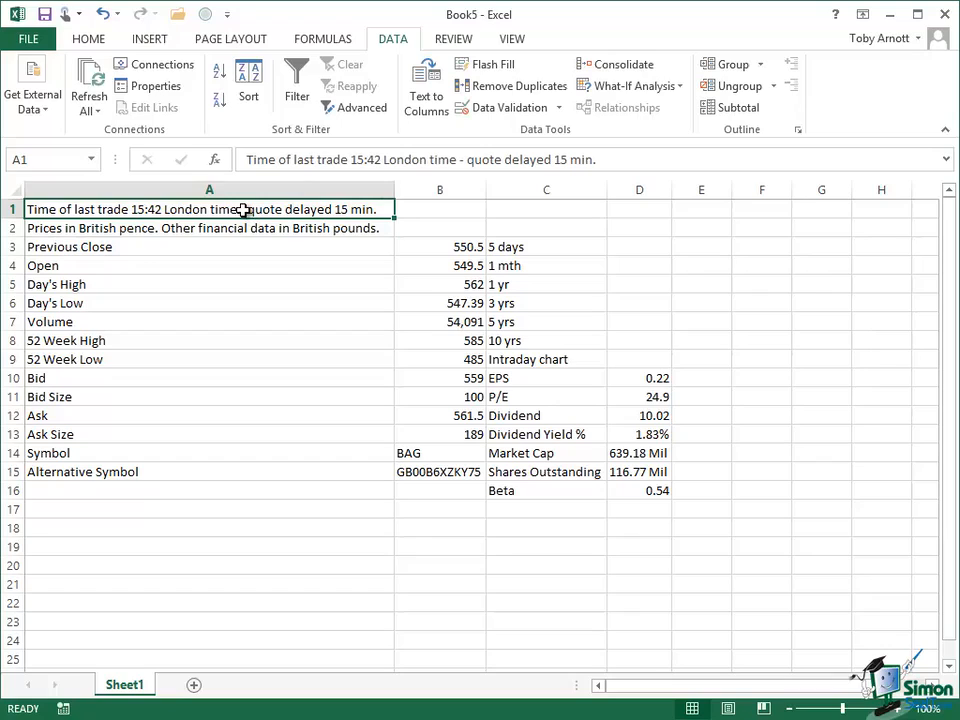
click(91, 108)
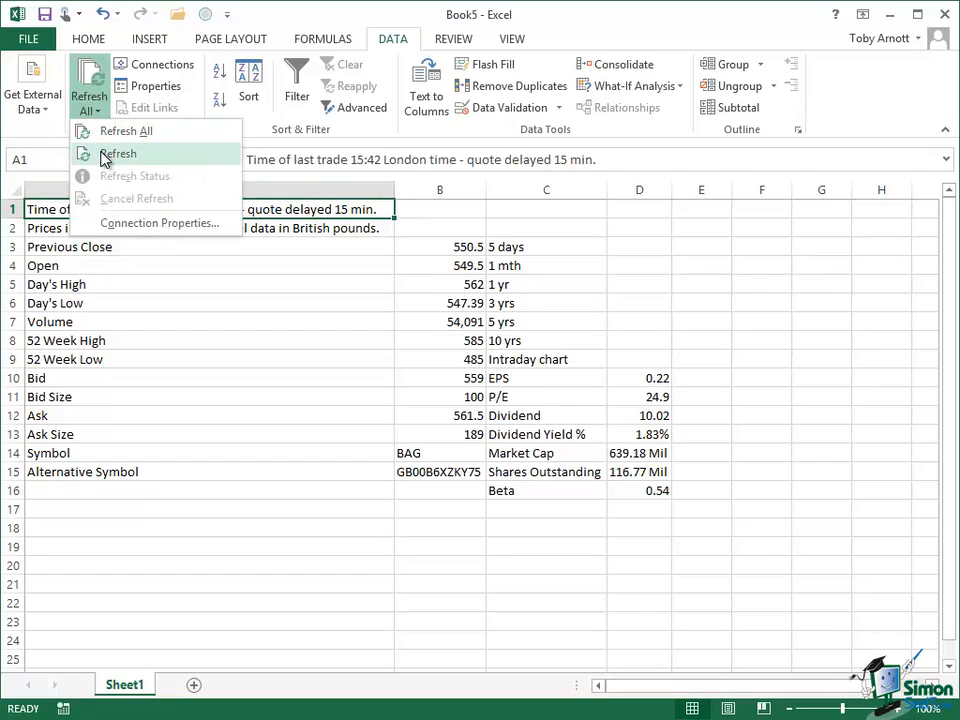
click(105, 154)
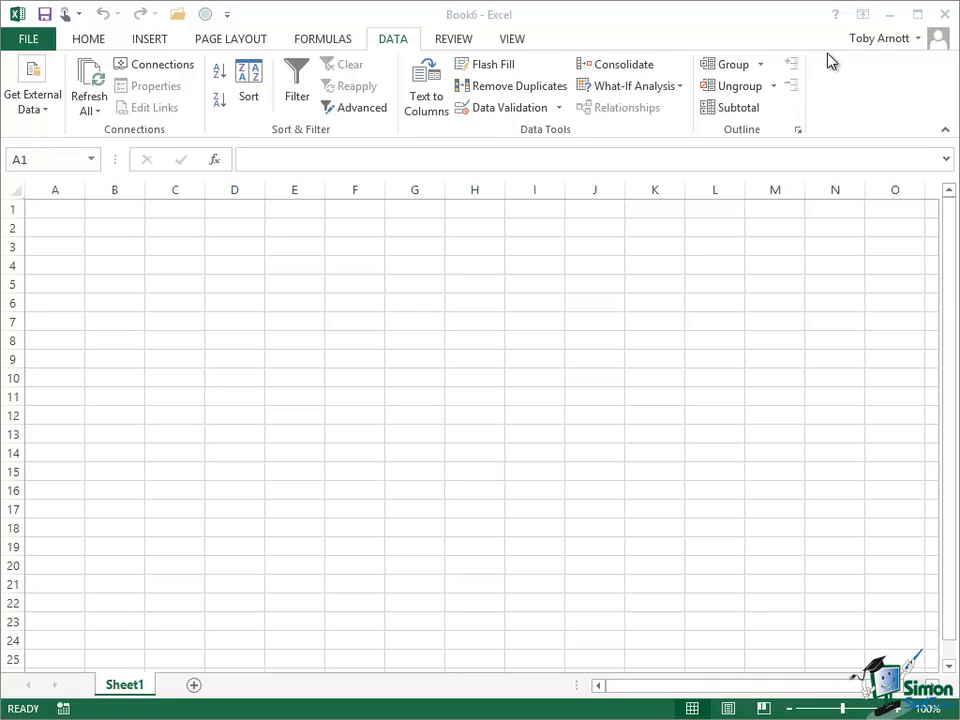
Start a new web query in the blank Book6 workbook.
click(41, 97)
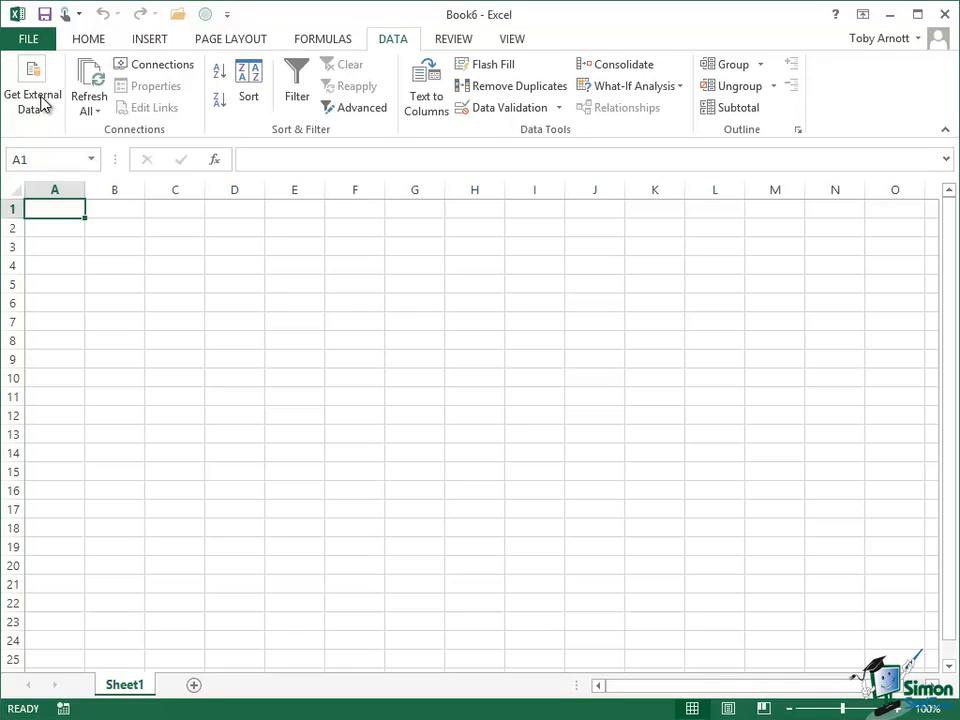
click(41, 97)
click(69, 180)
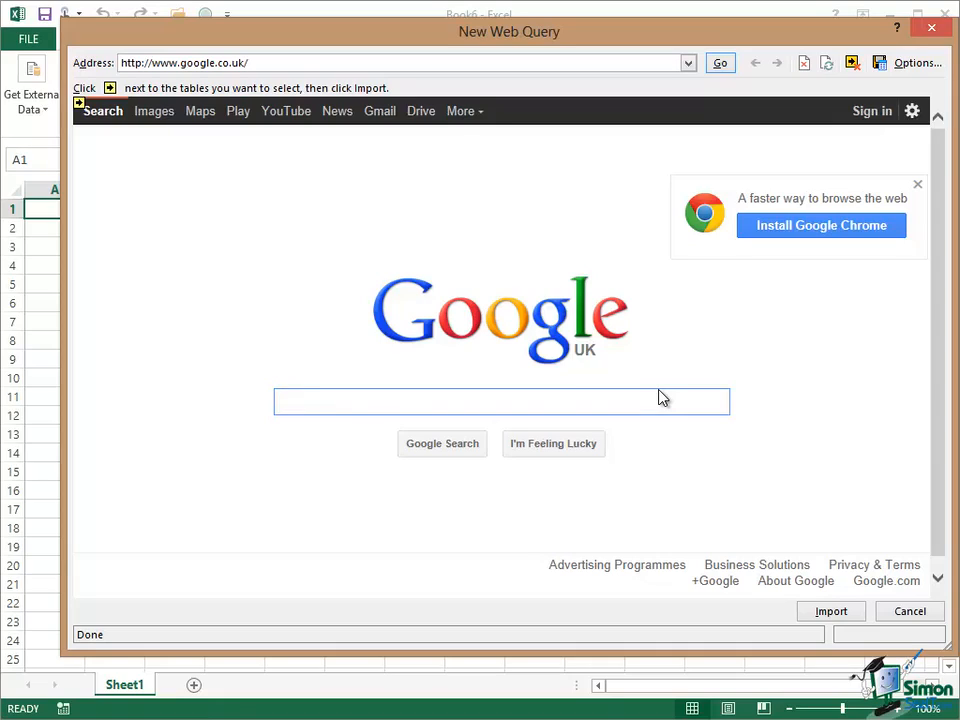
Search Google for premiership table within the web query.
text(premi)
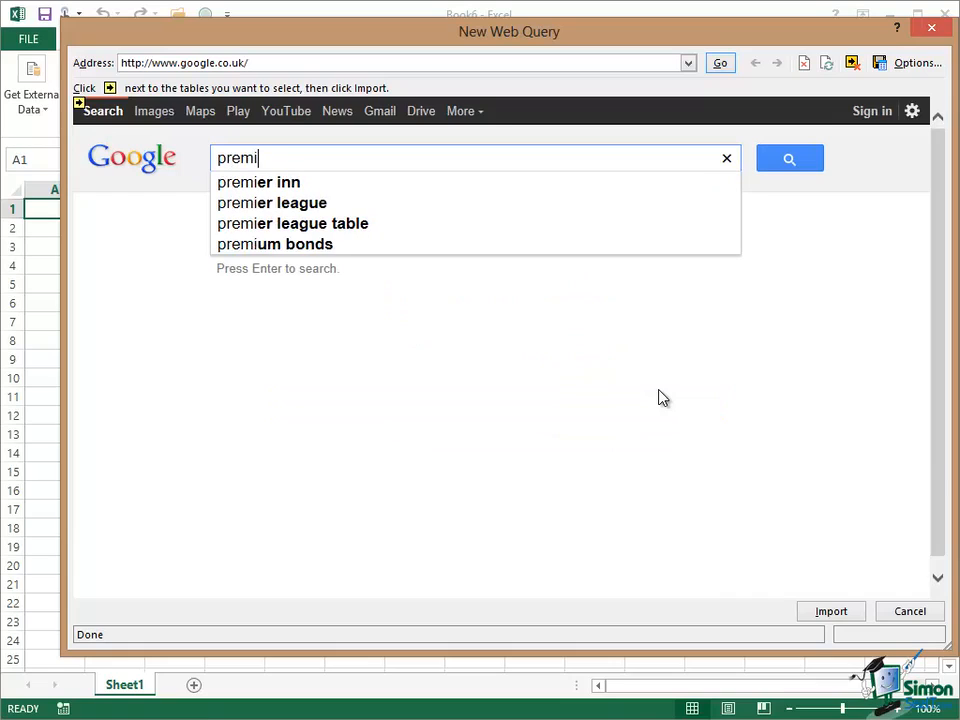
text(ership)
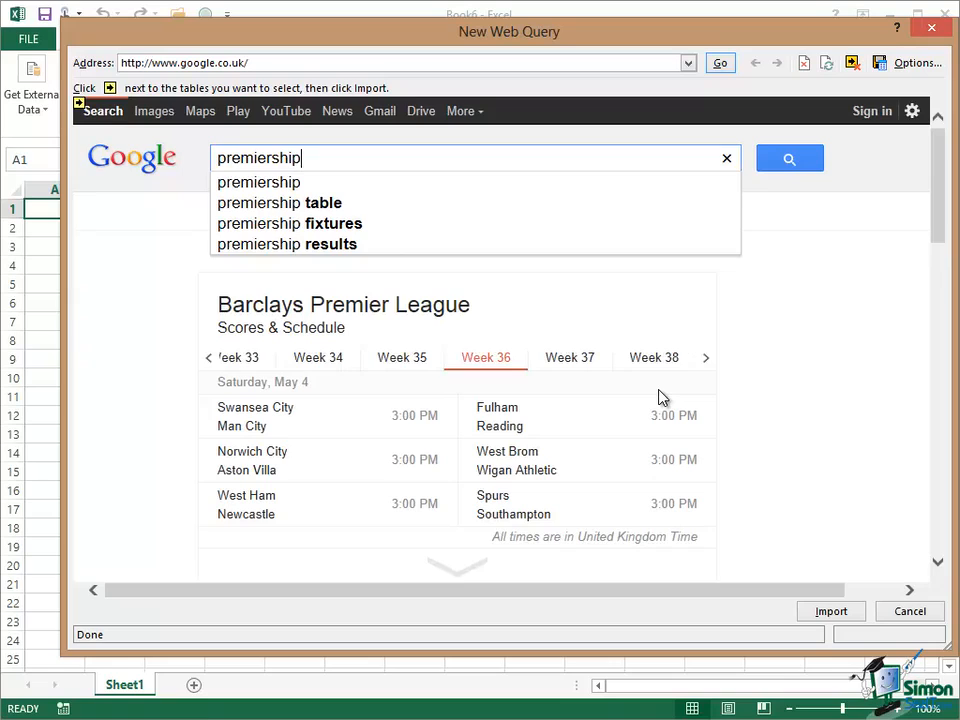
click(289, 205)
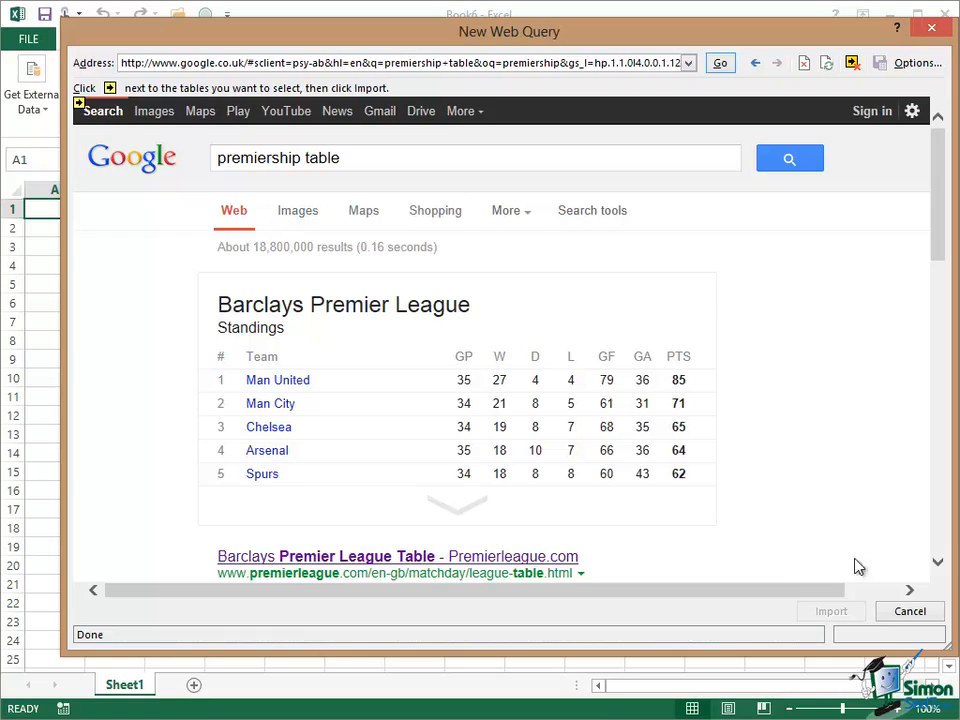
Open the Barclays Premier League Table result from Sky Sports.
drag(937, 236, 955, 425)
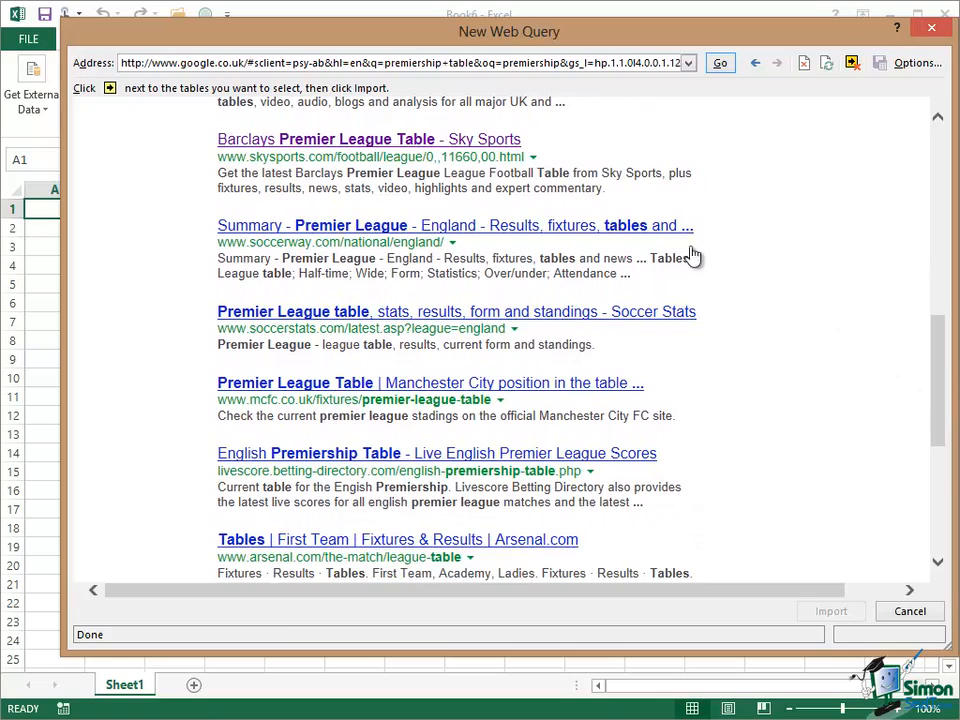
click(375, 146)
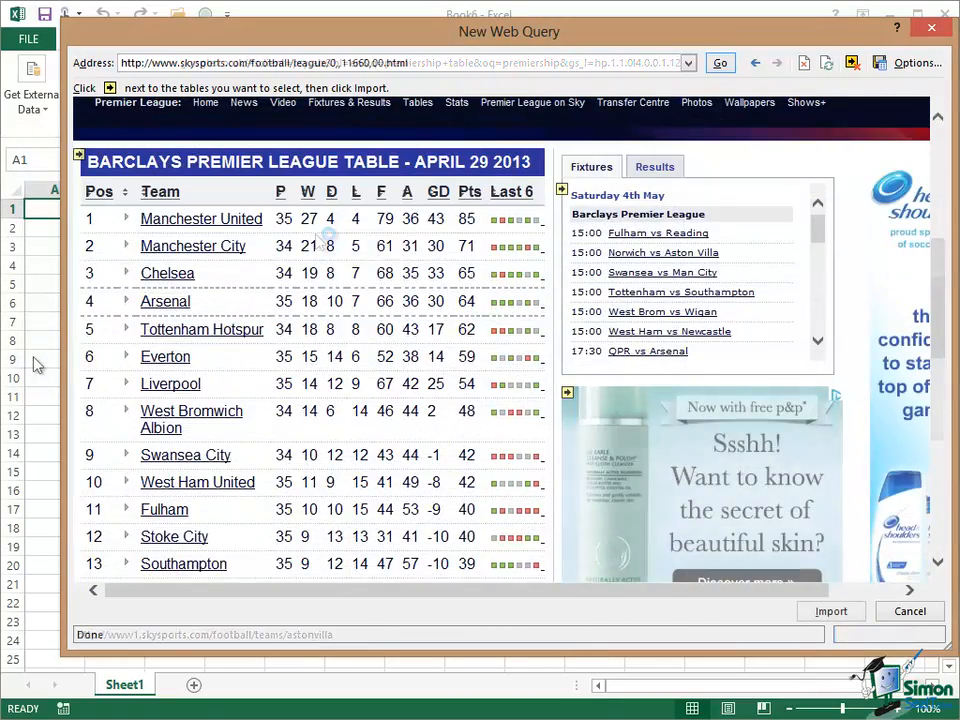
Select the Barclays Premier League table on the Sky Sports page and import it.
click(80, 158)
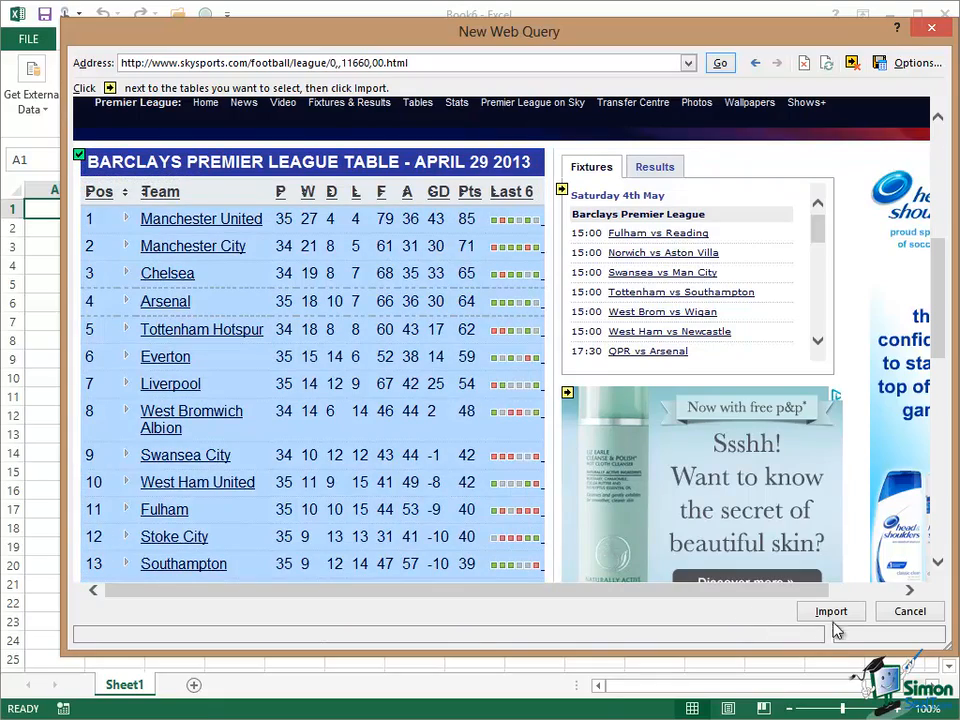
click(728, 631)
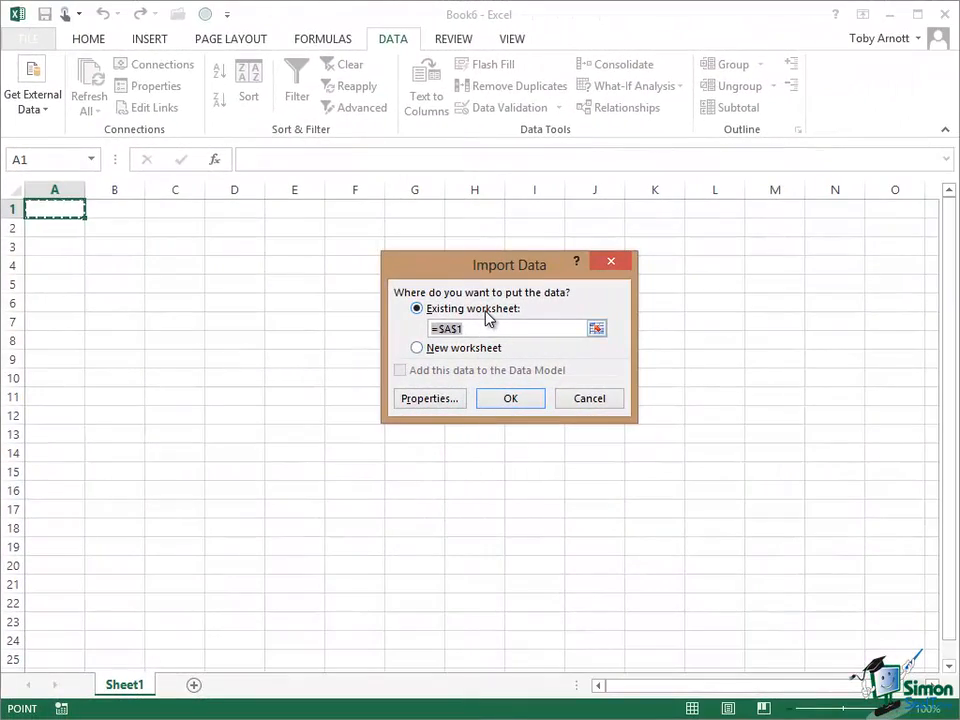
In the external data range properties, name the query Premiership Table and enable refreshing data when opening the file.
click(430, 399)
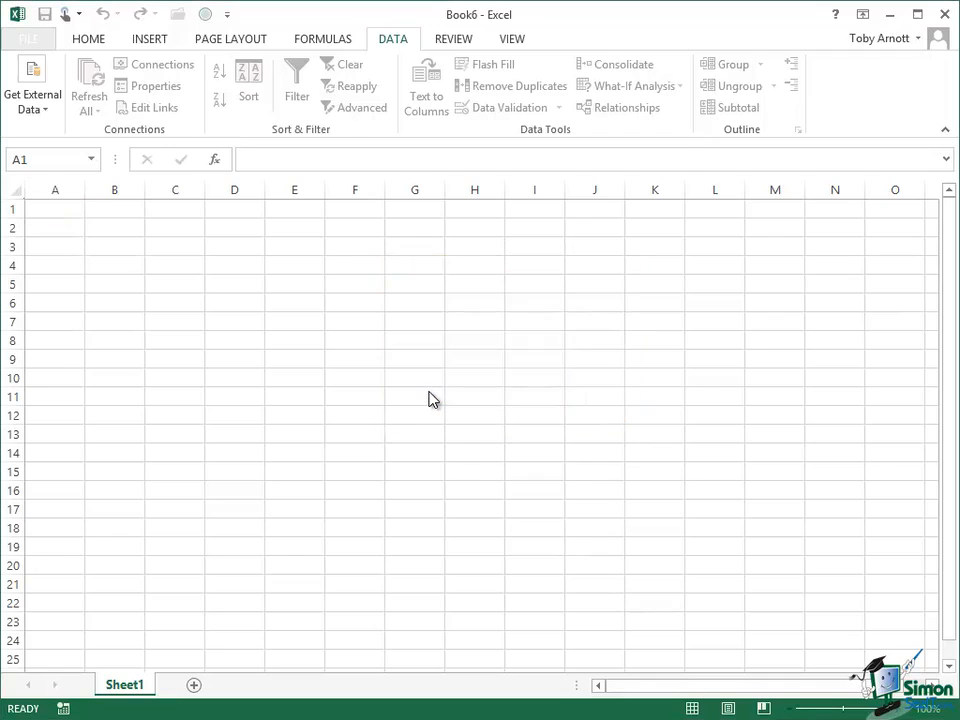
click(457, 162)
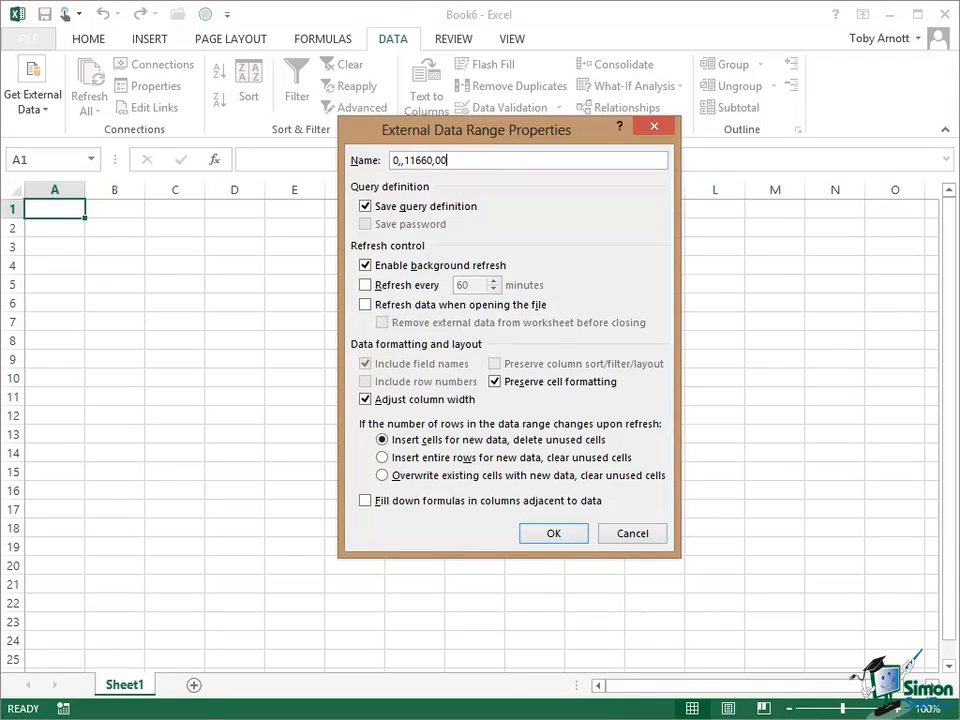
key(BackSpace)
key(BackSpace)
key(BackSpace)
key(BackSpace)
key(BackSpace)
key(BackSpace)
key(BackSpace)
key(BackSpace)
key(BackSpace)
key(BackSpace)
key(BackSpace)
text(Premiership Table)
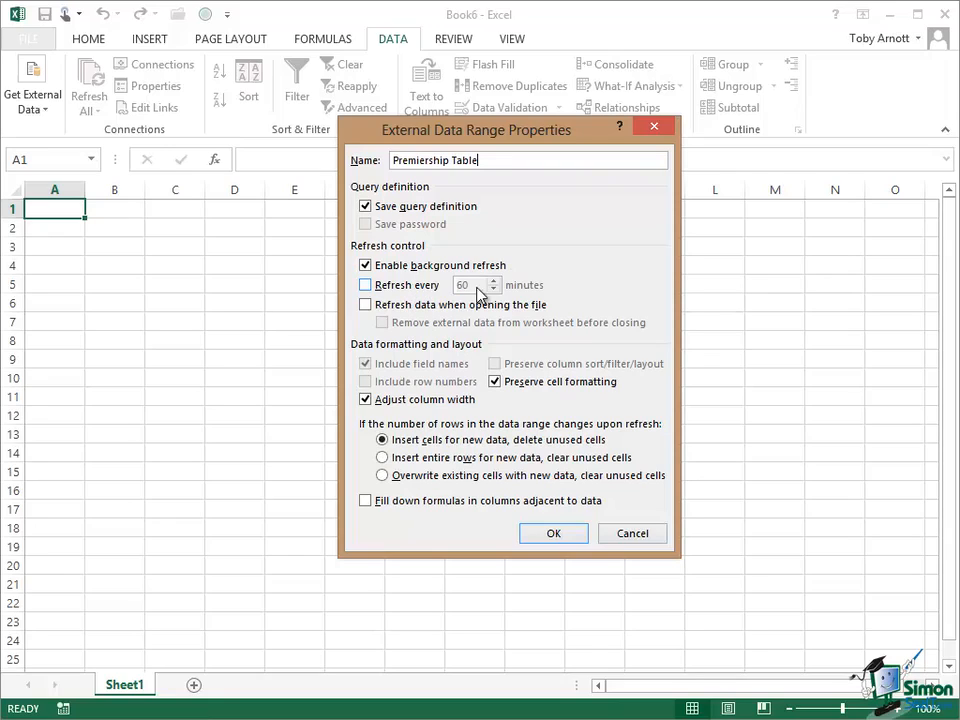
click(365, 305)
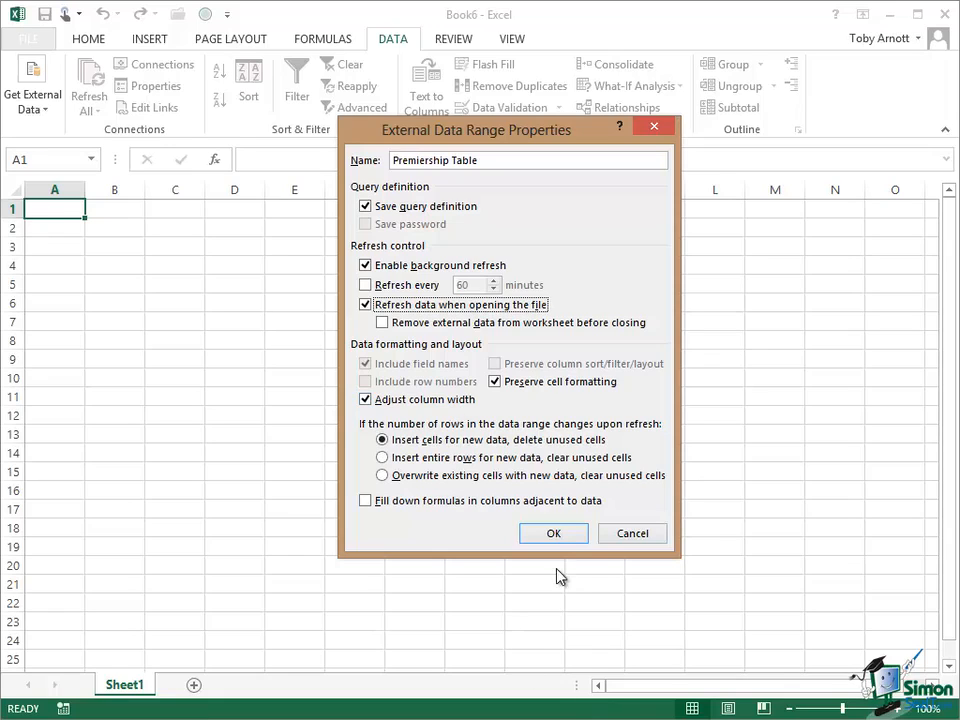
click(554, 535)
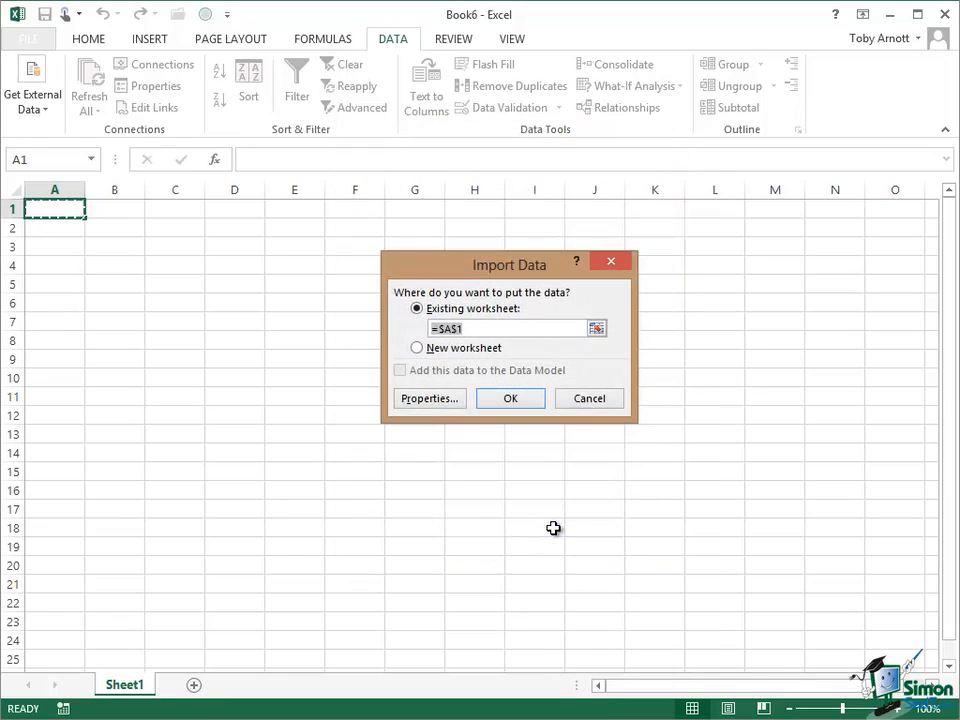
Import the data into cell A1 of the existing worksheet and scroll down through the imported league table.
click(516, 400)
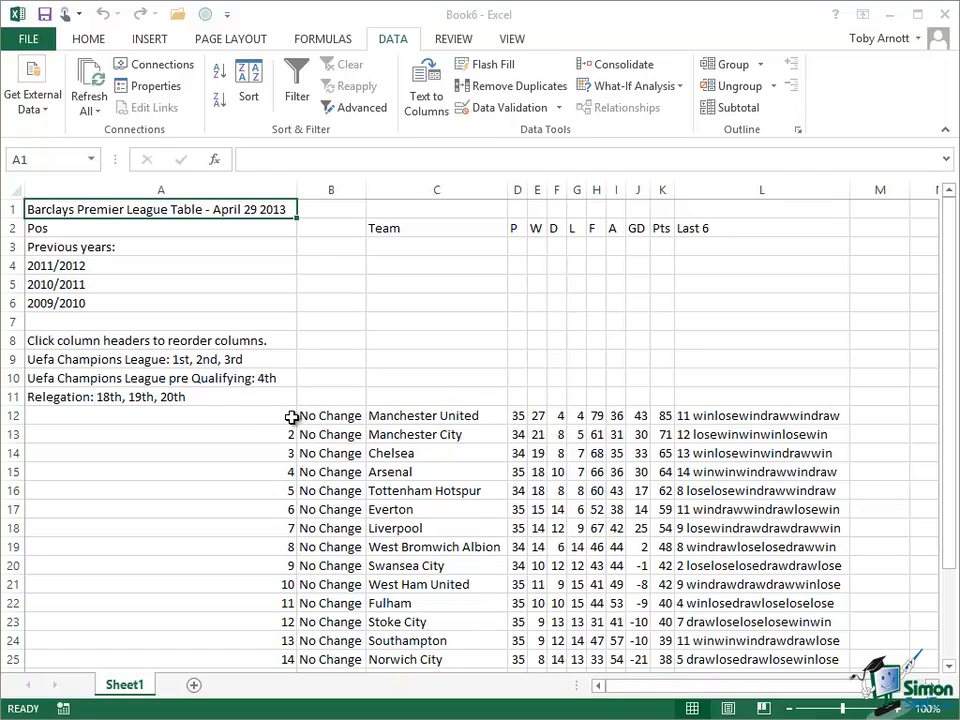
click(948, 666)
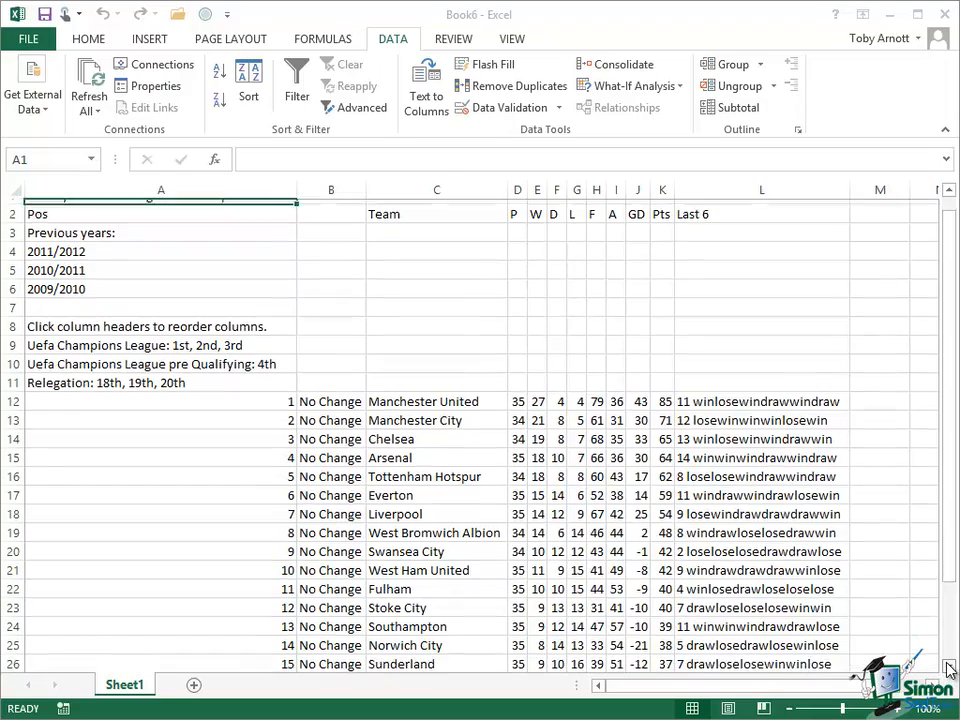
click(949, 668)
click(949, 668)
click(949, 668)
click(949, 668)
click(949, 668)
click(949, 668)
click(949, 668)
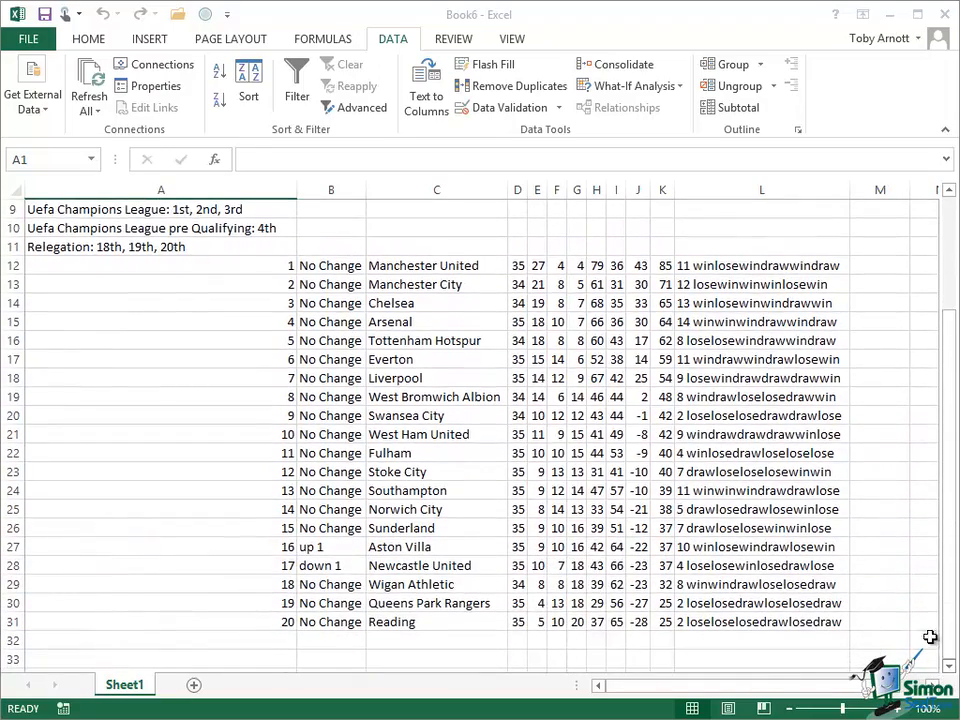